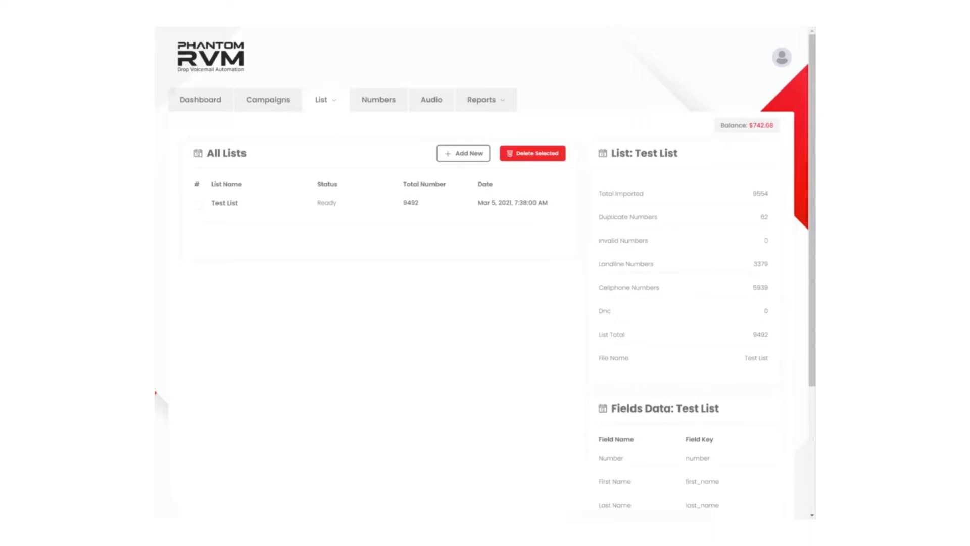
Start a new TTS list named "Debt Test" and choose the contact spreadsheet to upload.
left_click(333, 100)
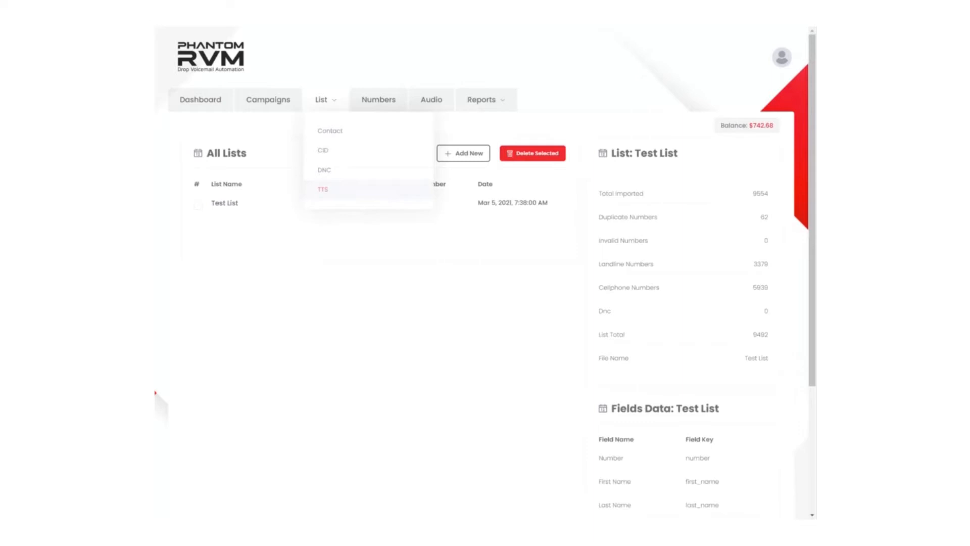
left_click(323, 194)
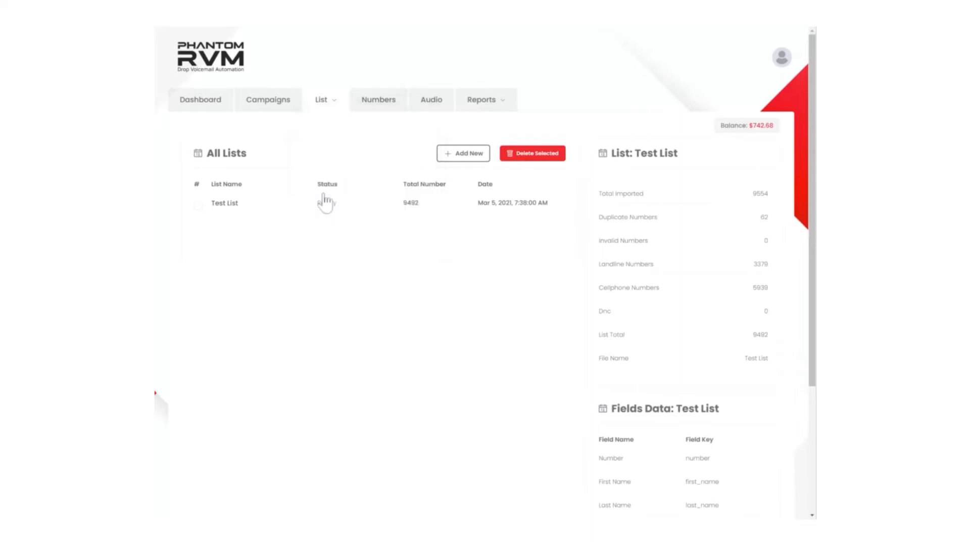
left_click(455, 164)
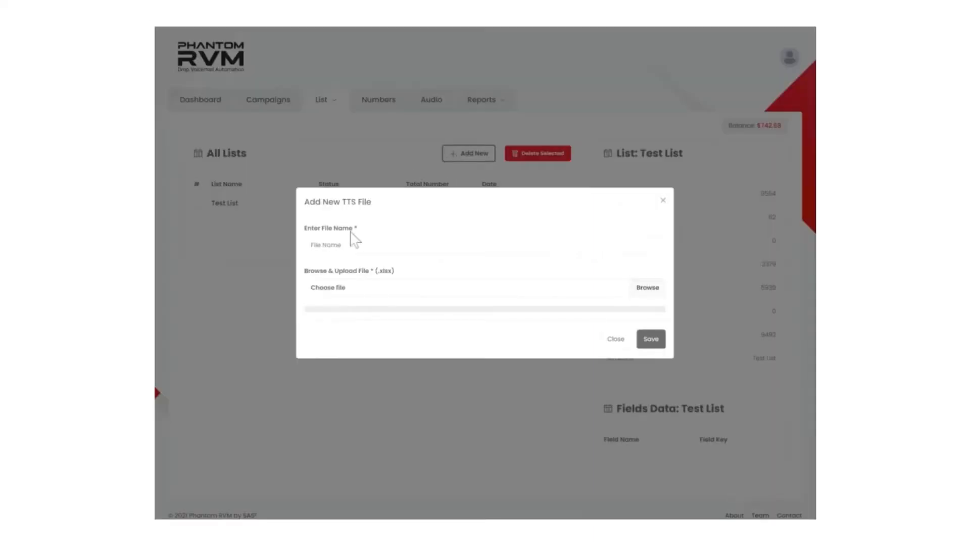
left_click(351, 238)
type("Debt Test")
left_click(350, 291)
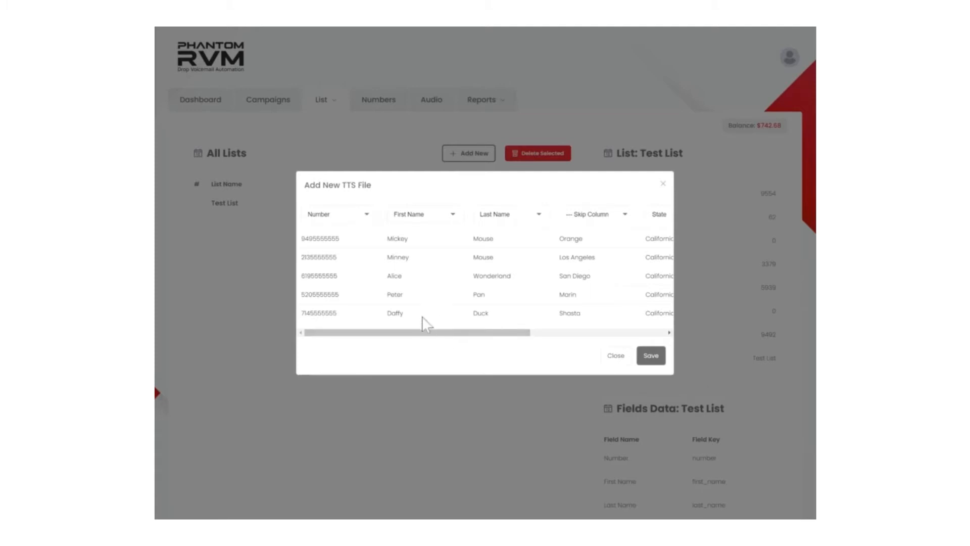
Map the skipped column of county names to a new custom field named "County".
left_click_drag(497, 332, 587, 340)
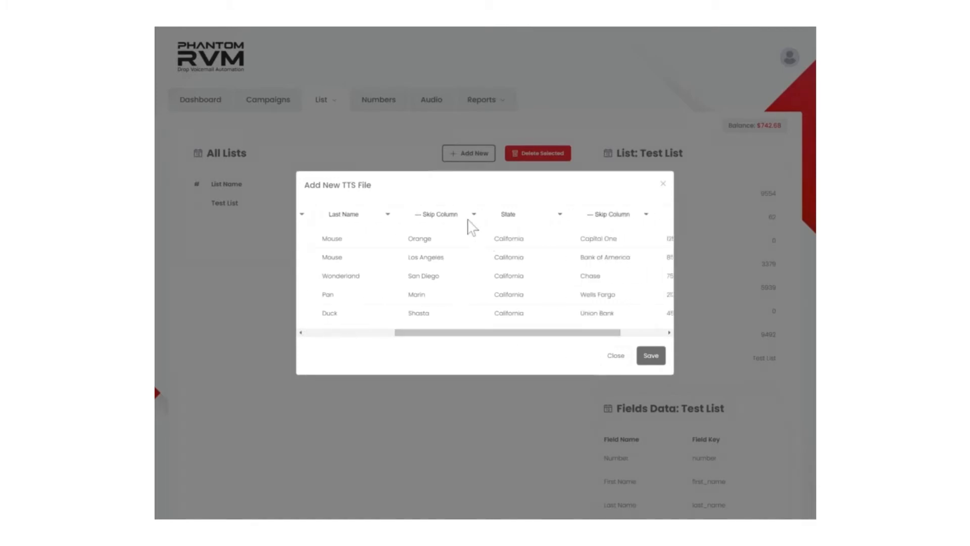
left_click(469, 222)
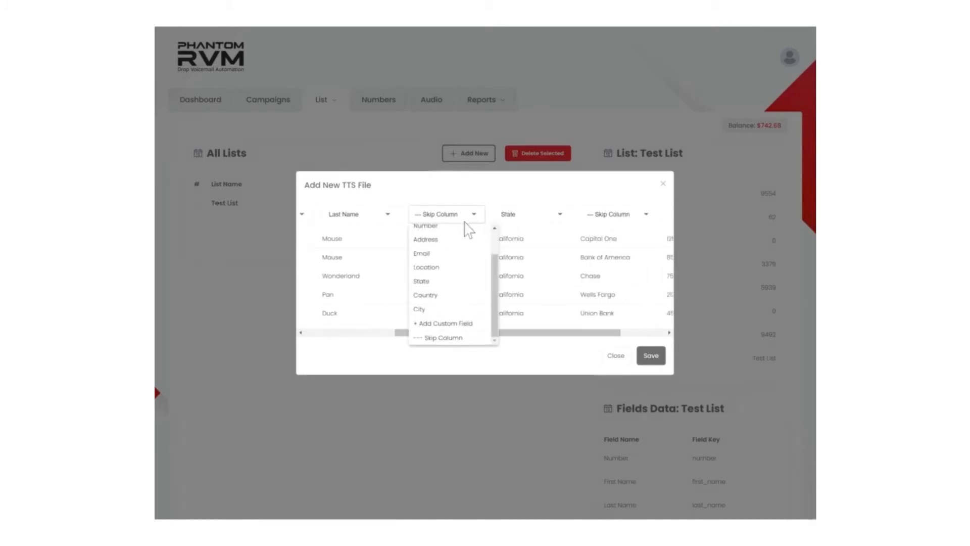
left_click(454, 323)
left_click(442, 209)
type("County")
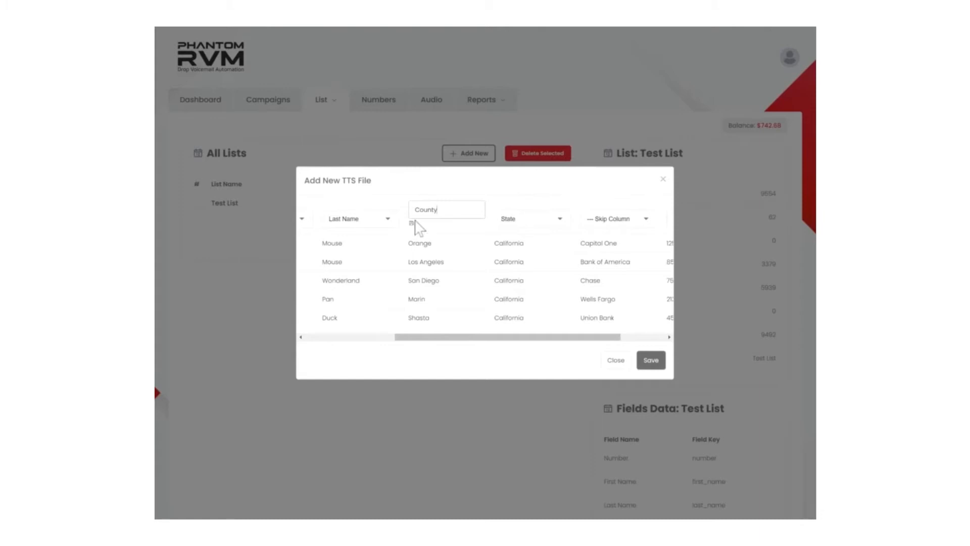
left_click(412, 224)
Map the skipped column of bank names to a new custom field named "Creditor".
left_click_drag(506, 332, 552, 335)
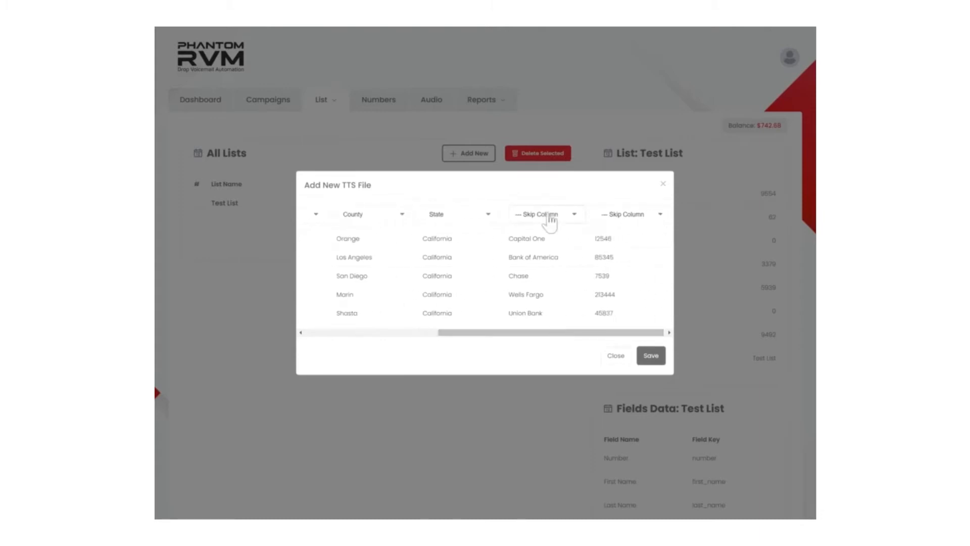
left_click(549, 217)
left_click(540, 324)
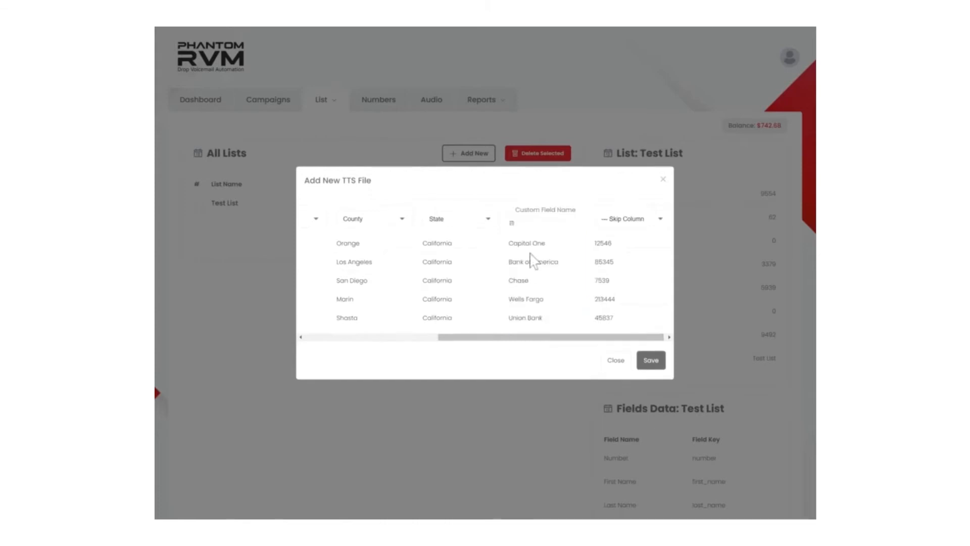
type("Creditor")
left_click(513, 223)
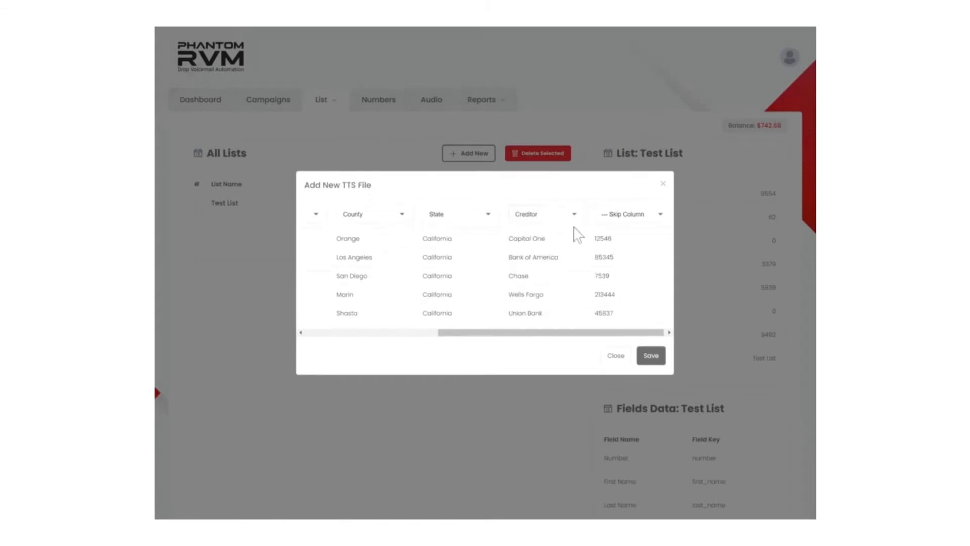
Map the last column of amounts to a new custom field named "Debt" and save the TTS list.
left_click(628, 217)
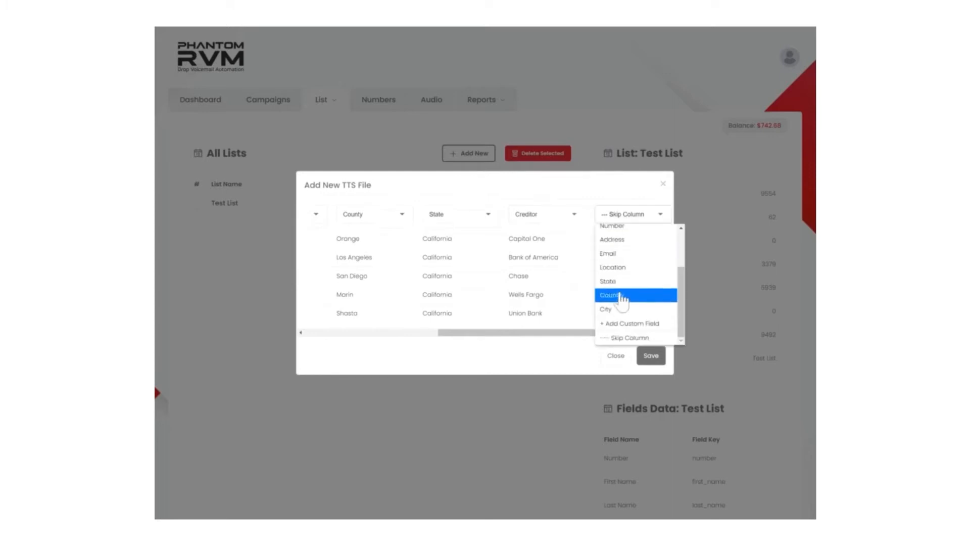
left_click(617, 319)
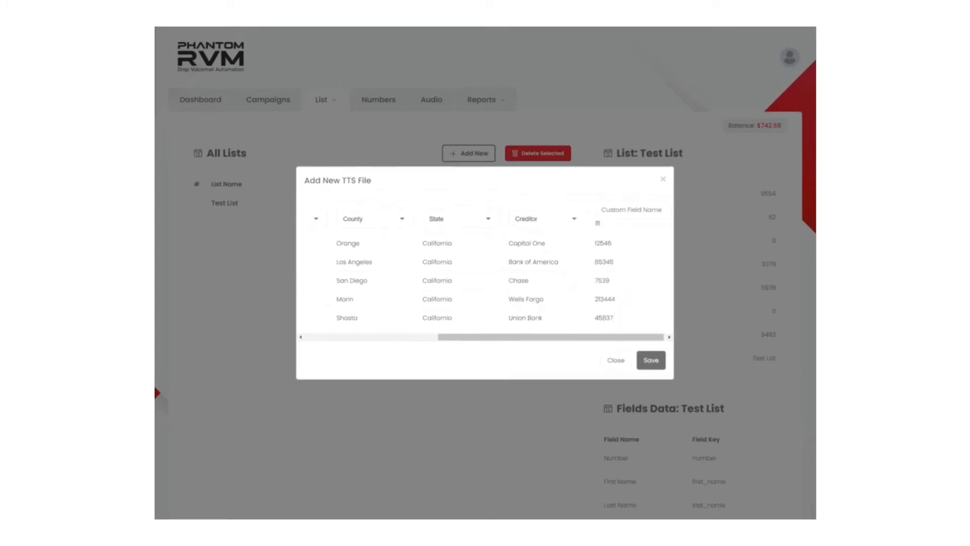
type("Debt")
left_click(651, 360)
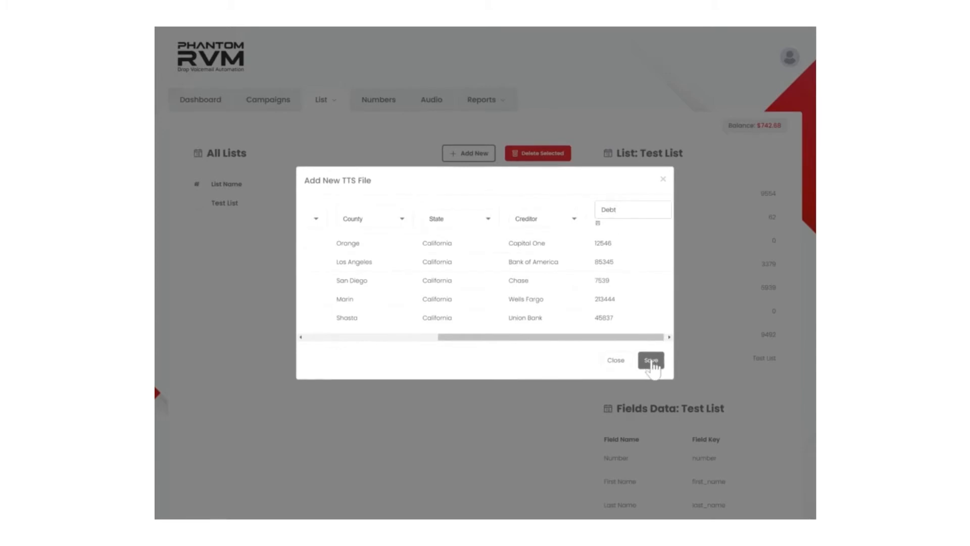
left_click(598, 224)
left_click(651, 358)
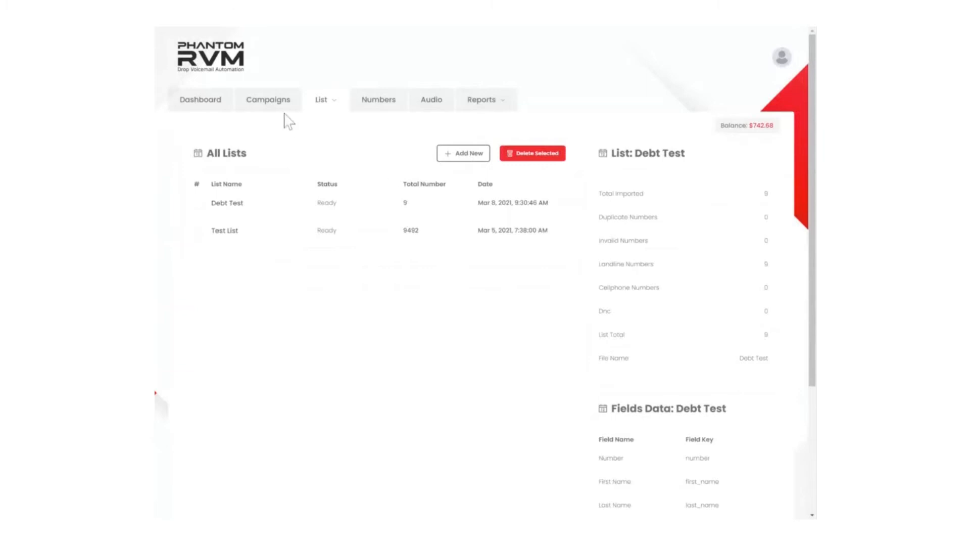
Create a new campaign, mark it as a TTS campaign, and name it "Debt Test Campaign".
left_click(273, 101)
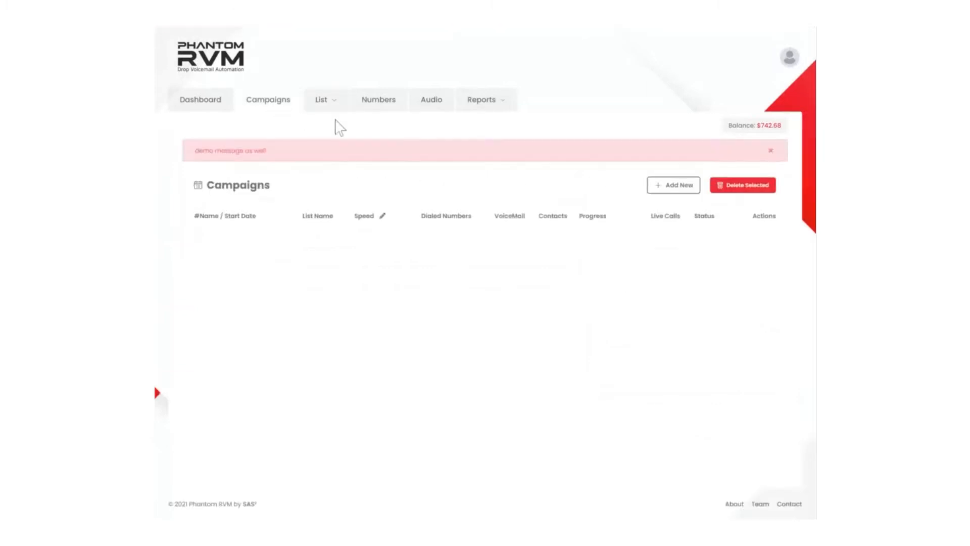
left_click(675, 187)
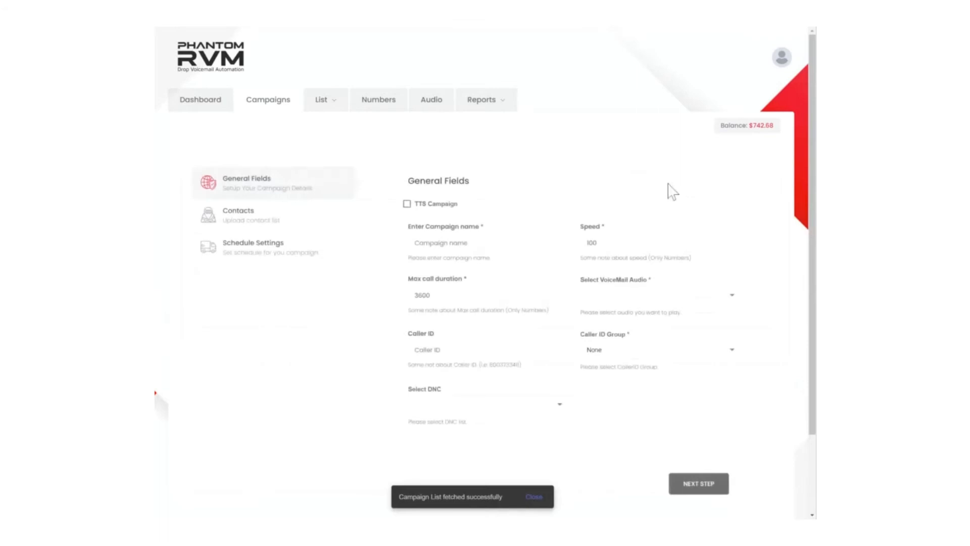
left_click(407, 205)
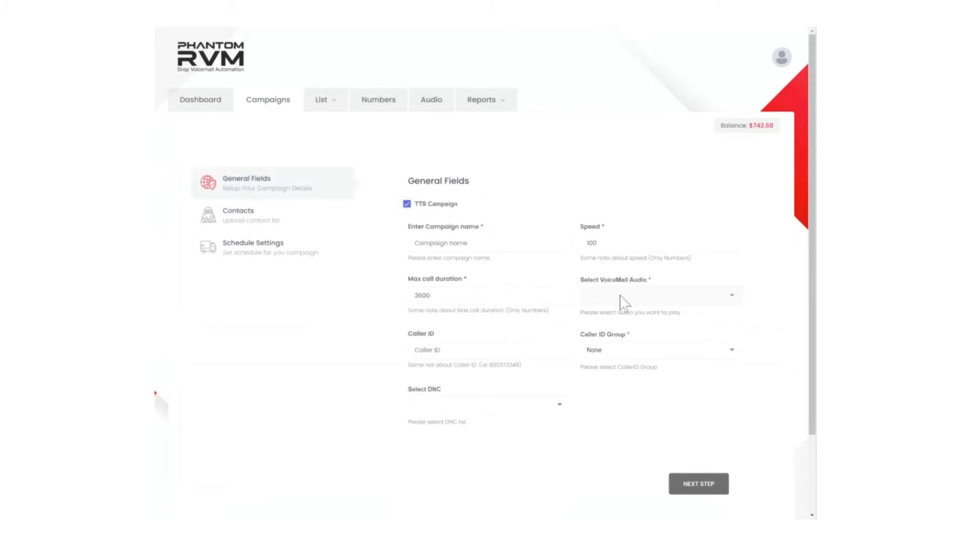
left_click(444, 243)
type("Debt Test ")
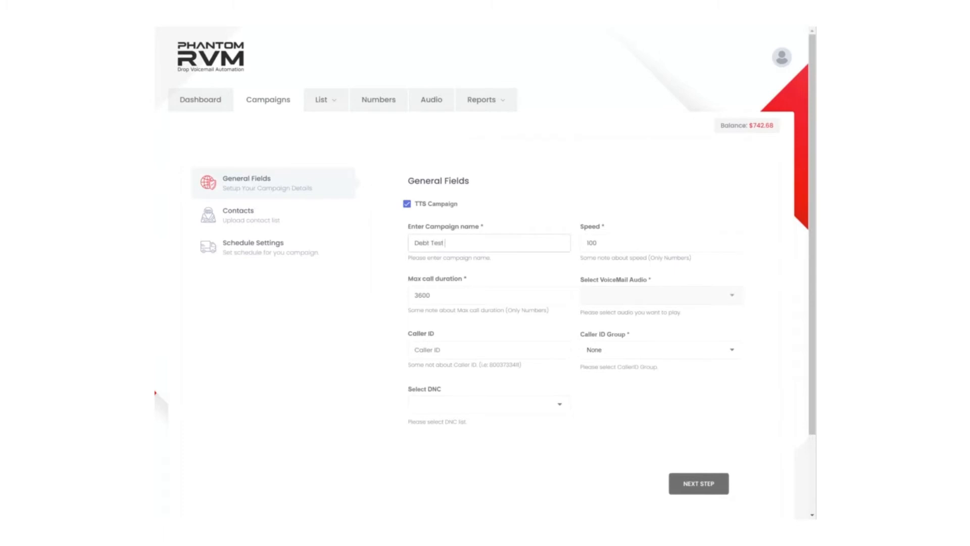
type("Campaign")
Set the campaign speed to 10 and max call duration to 60, enter the caller ID number, and continue to the contacts settings.
key("Tab")
type("10")
key("Tab")
type("60")
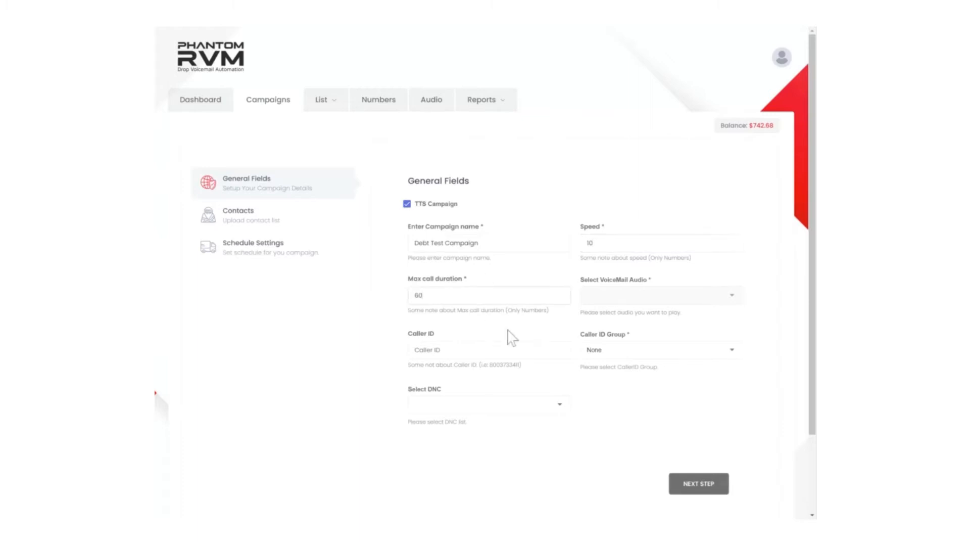
type("3235555555")
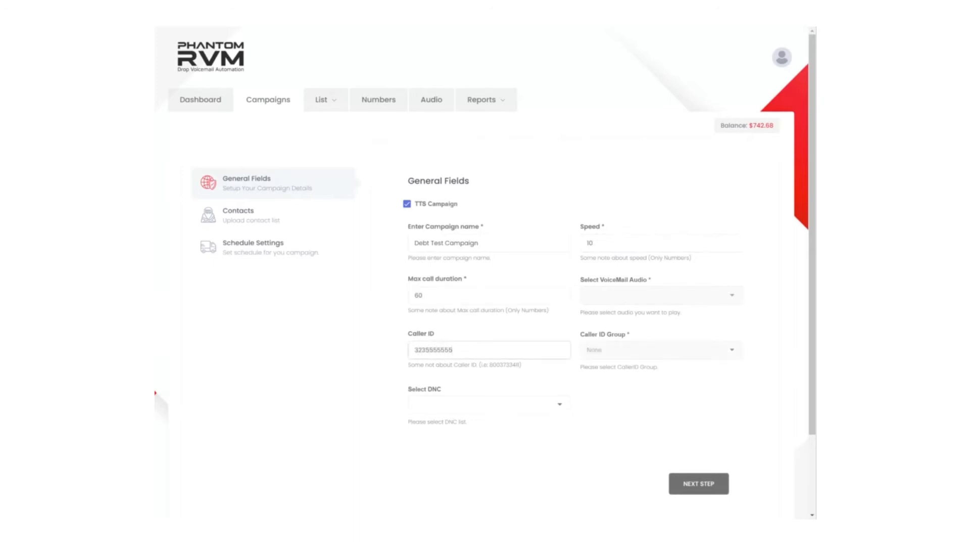
left_click(466, 407)
left_click(458, 422)
left_click(689, 484)
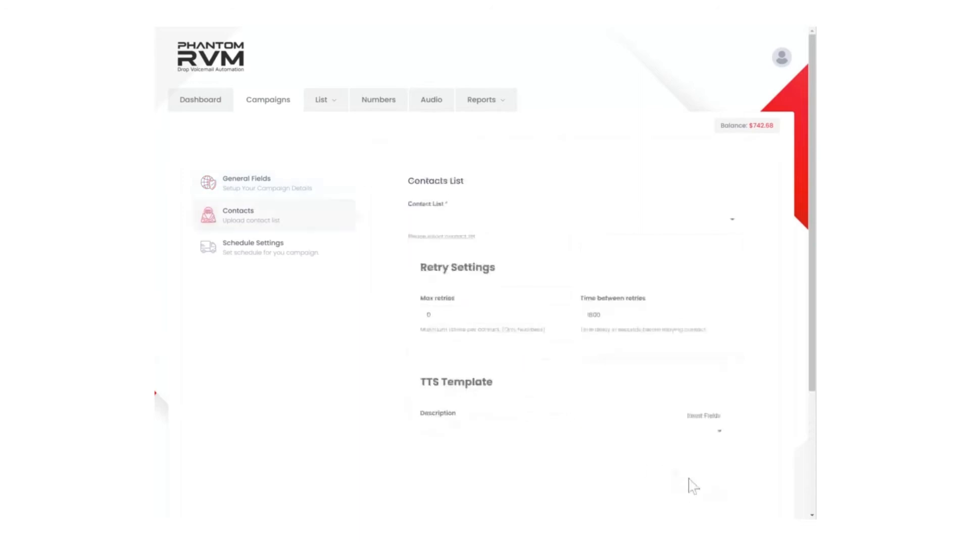
Set the maximum retries to 1 and choose Debt Test as the campaign's contact list.
double_click(560, 316)
type("1")
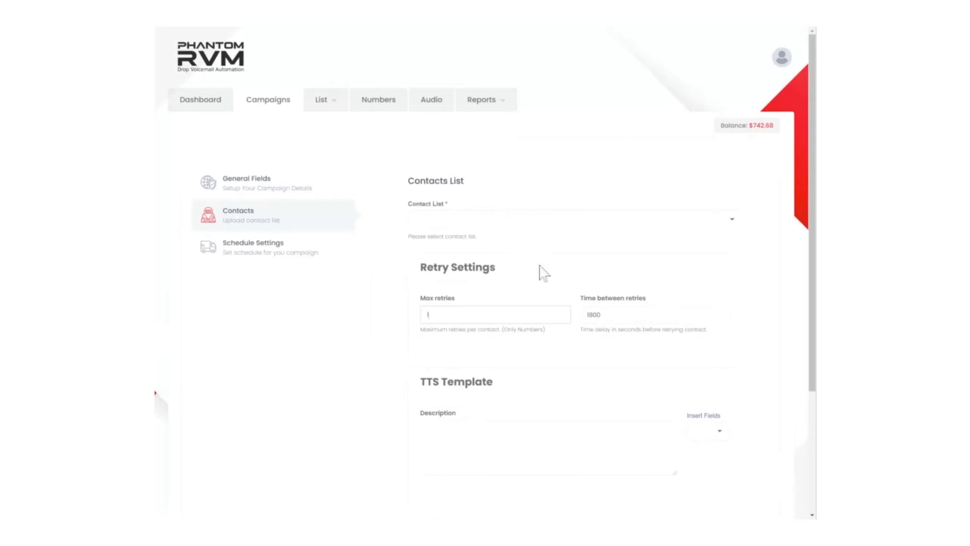
left_click(530, 221)
left_click(445, 236)
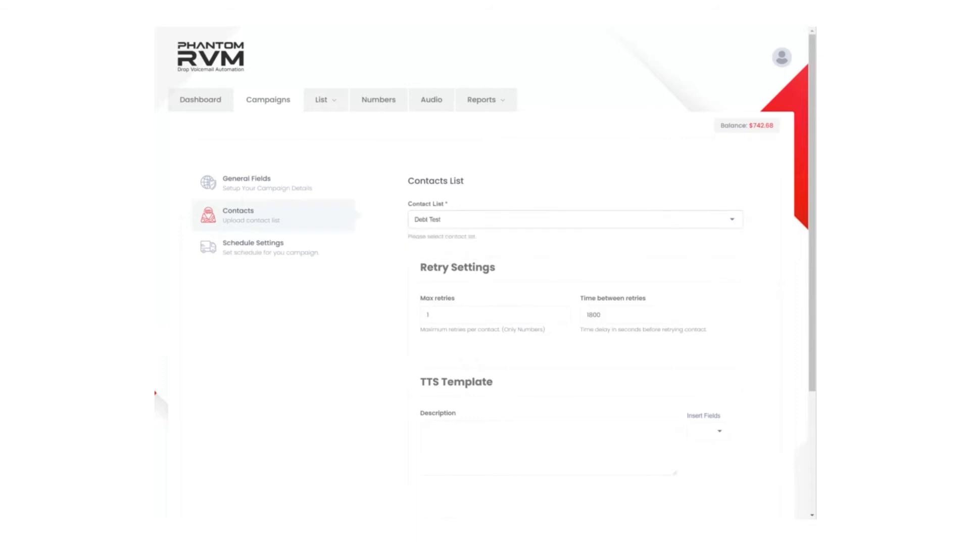
Begin the TTS template description with "Hello" followed by the First Name and Last Name fields.
scroll(552, 370, "down", 1)
left_click(550, 392)
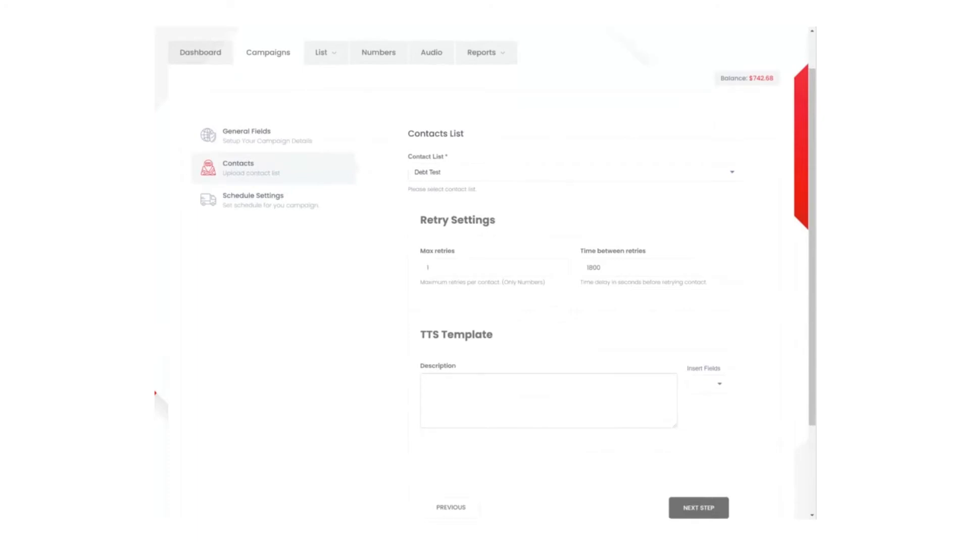
type("Hello")
left_click(708, 383)
left_click(705, 415)
left_click(702, 390)
left_click(707, 427)
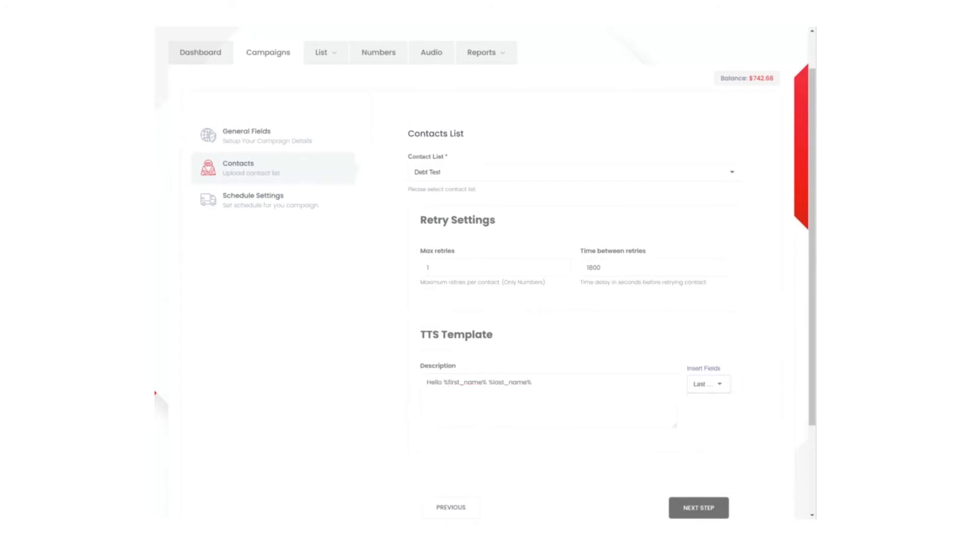
Continue the message with ". This is an important call from a debt collector. You currently have an outstanding balance of $".
type(". This is an impa")
type("rtant call from a debt collector")
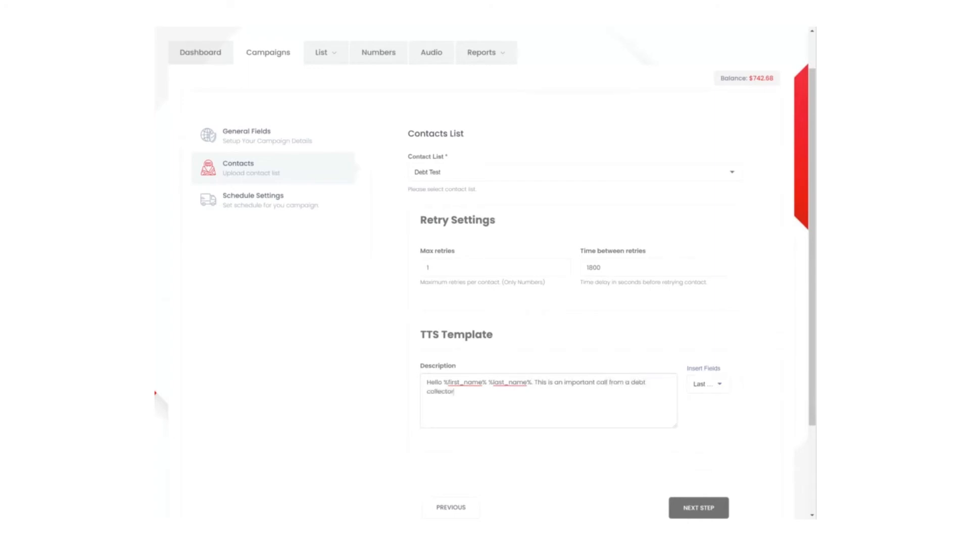
type(". Yo")
type("rrently haev")
key("BackSpace")
key("BackSpace")
type("ve an outstanding balance of $")
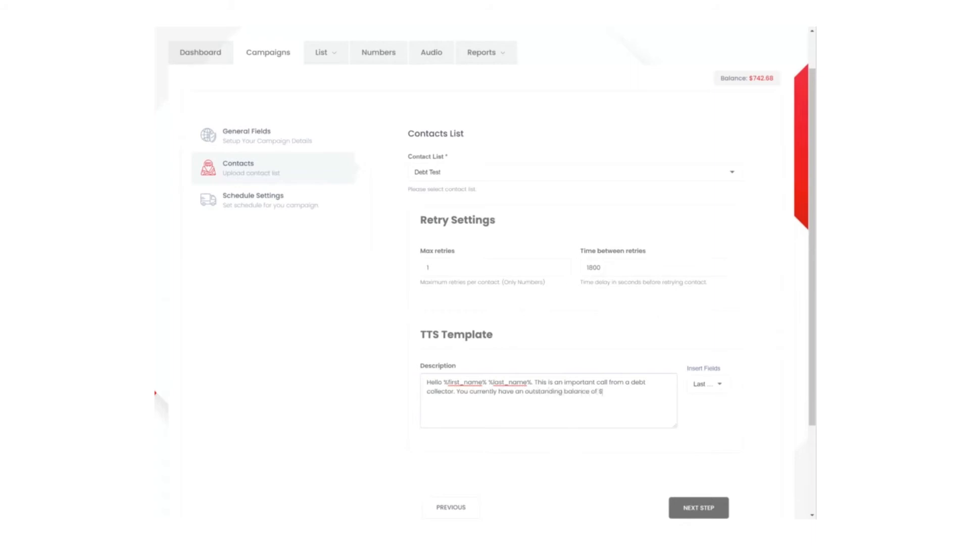
Insert the Debt field after the dollar sign, add "with", and insert the Creditor field.
left_click(718, 389)
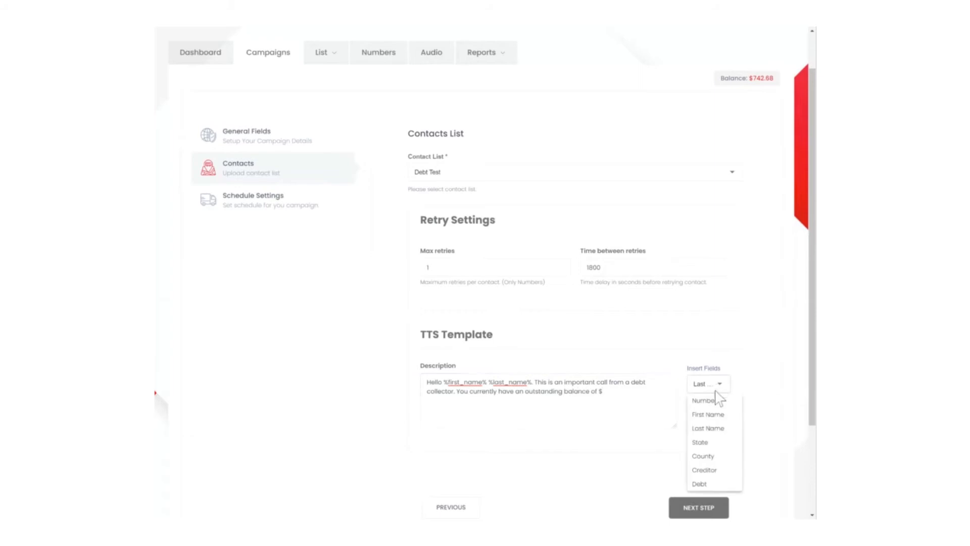
left_click(711, 484)
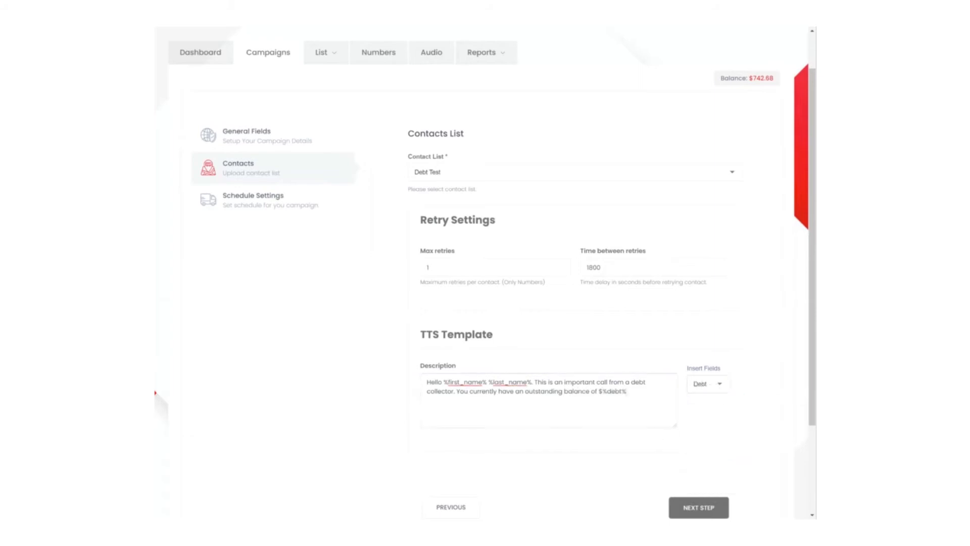
type("with")
left_click(705, 385)
left_click(705, 470)
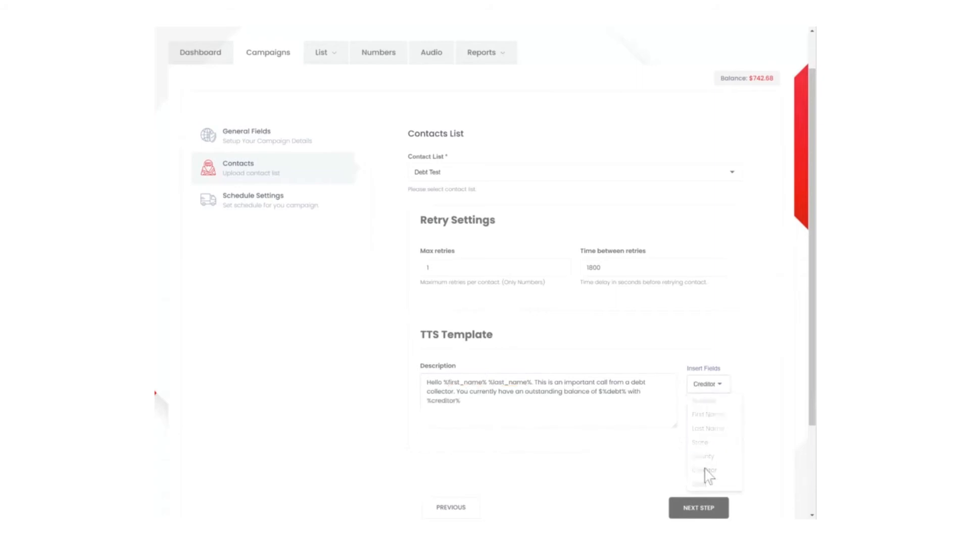
Append ". If you do not make this payment, we must file a lawsuit against you in the %county% County Superior Court for the State of".
type("If you do not make this payment,")
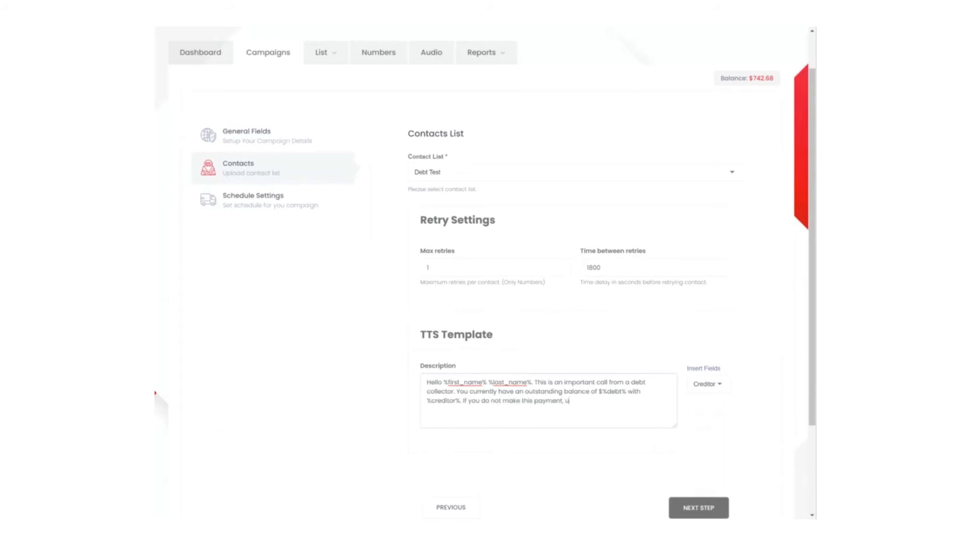
type(" we must file a lawsuit against you in the")
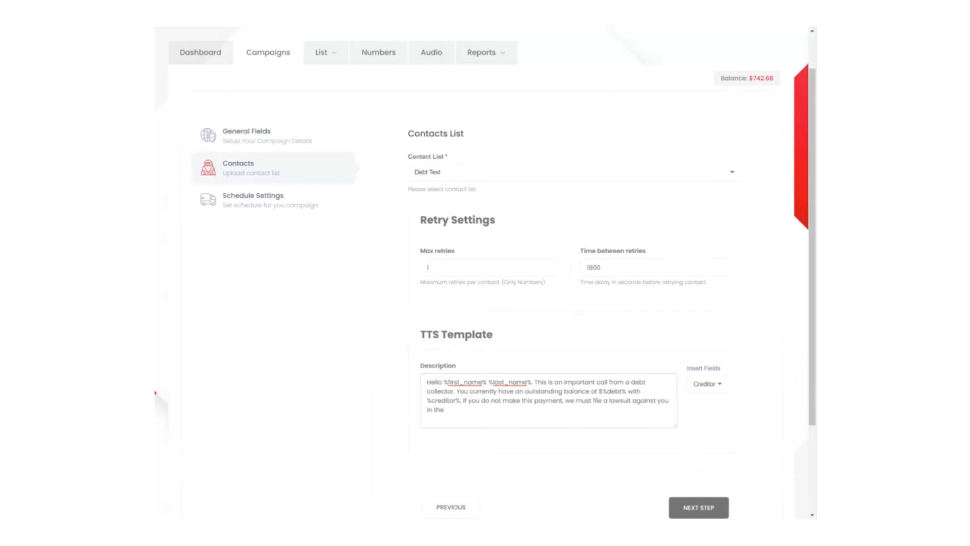
left_click(706, 385)
left_click(713, 455)
type("County Superior Court for the State of")
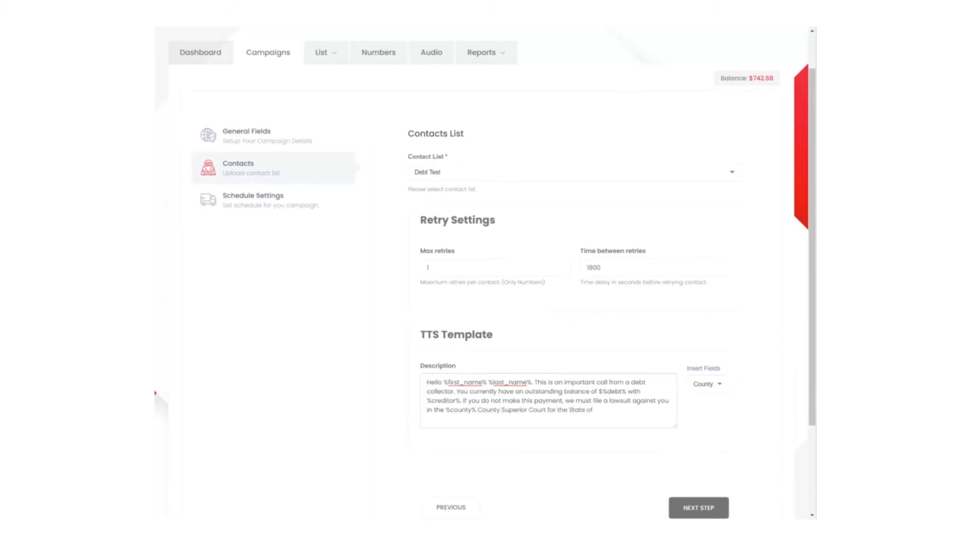
Insert the State field, end the message with ". Thank you for your attention to this matter.", and continue to the schedule settings.
left_click(707, 385)
left_click(705, 442)
type(". Thank you for your attention to ")
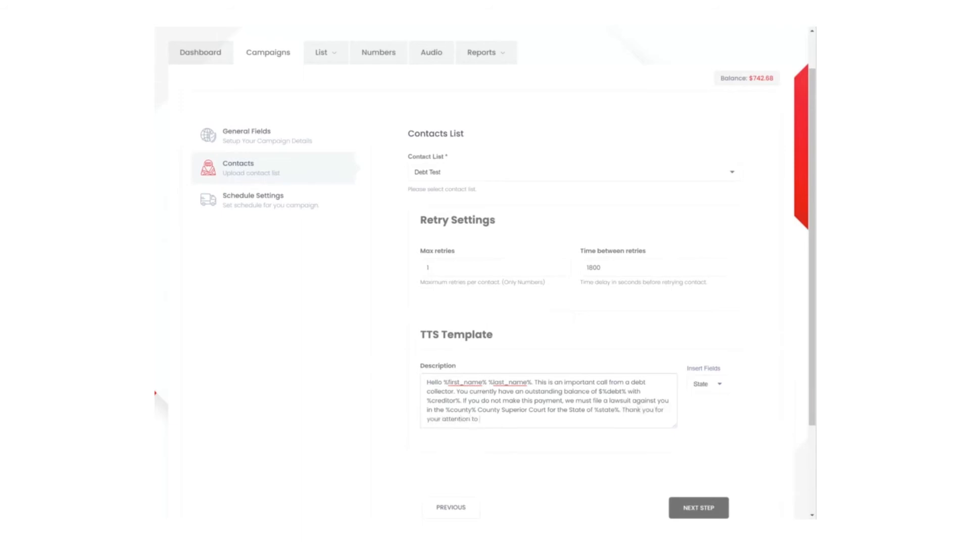
type("this matter.")
left_click(707, 505)
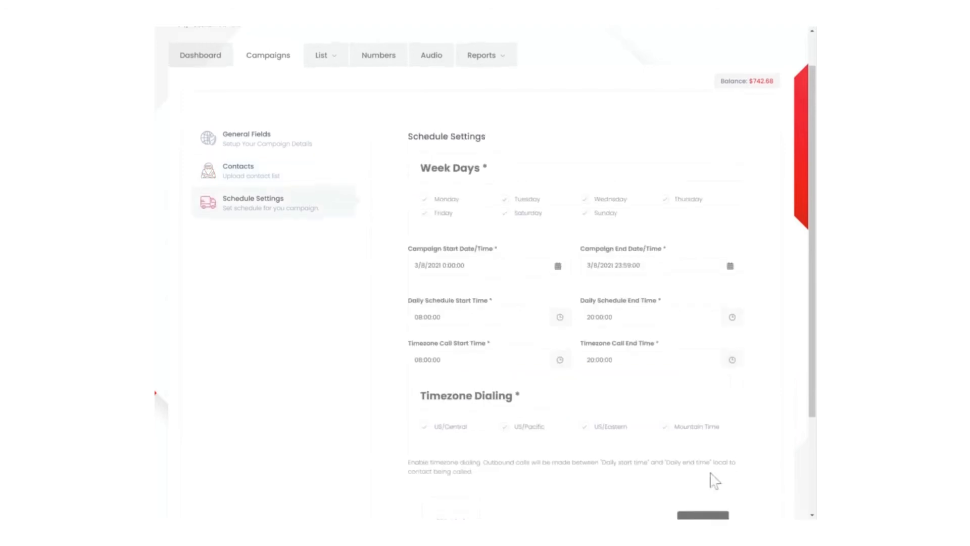
Set the campaign end date to 4/1/2021 with the time 0:59:00.
scroll(687, 298, "up", 1)
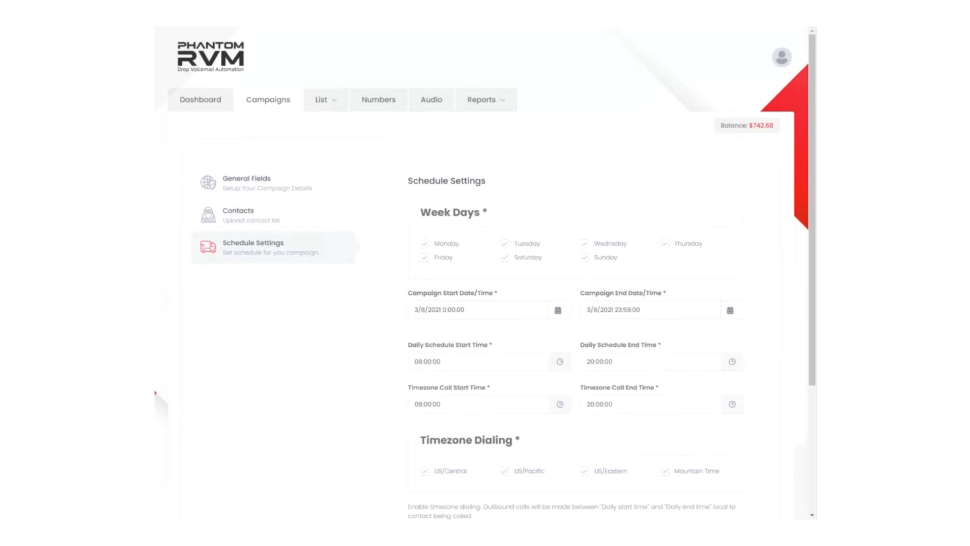
left_click(631, 309)
left_click(656, 411)
left_click(598, 336)
Set the daily schedule end time to 17:00:00.
left_click(651, 362)
double_click(621, 407)
type("17")
left_click(583, 388)
Set the timezone call start time to 09:00:00.
left_click(468, 404)
double_click(449, 450)
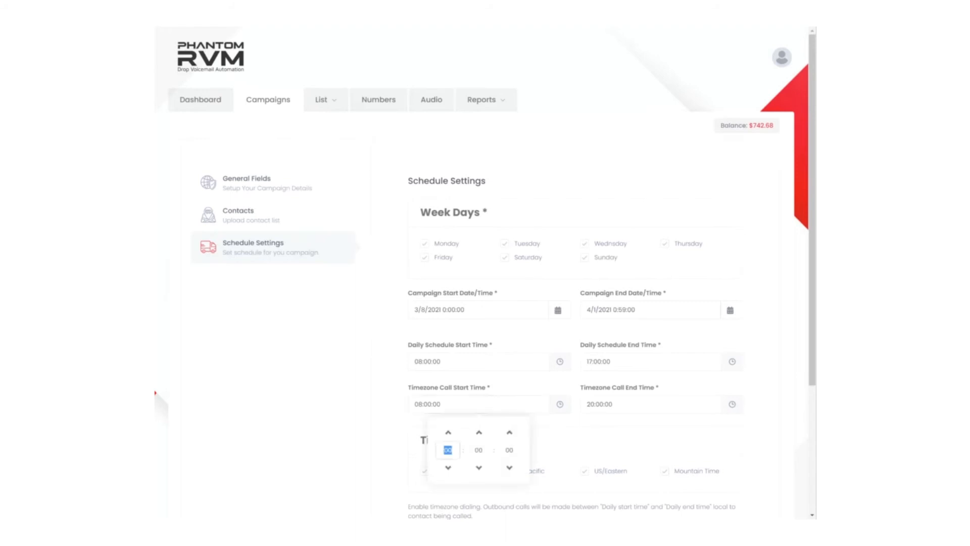
left_click(505, 389)
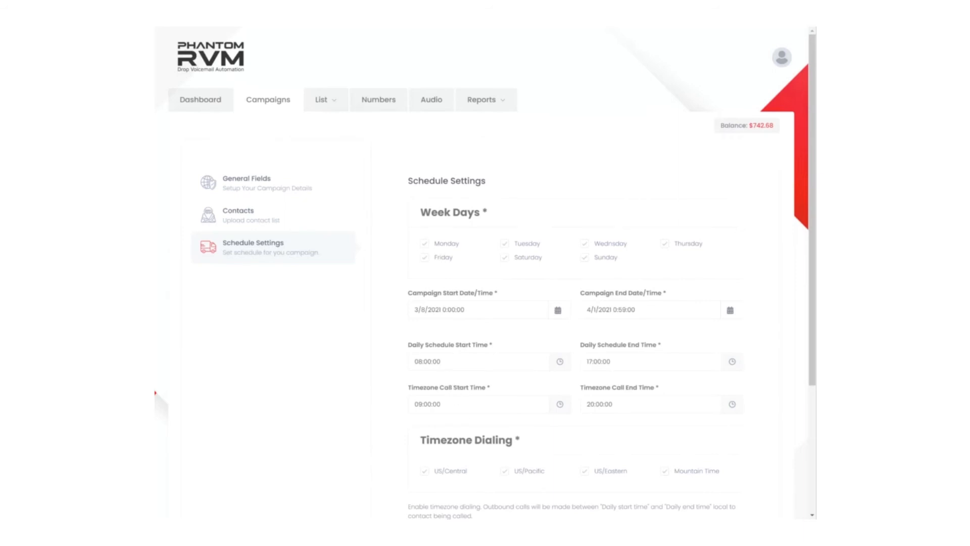
Set the timezone call end time to 16:00:00.
left_click(617, 404)
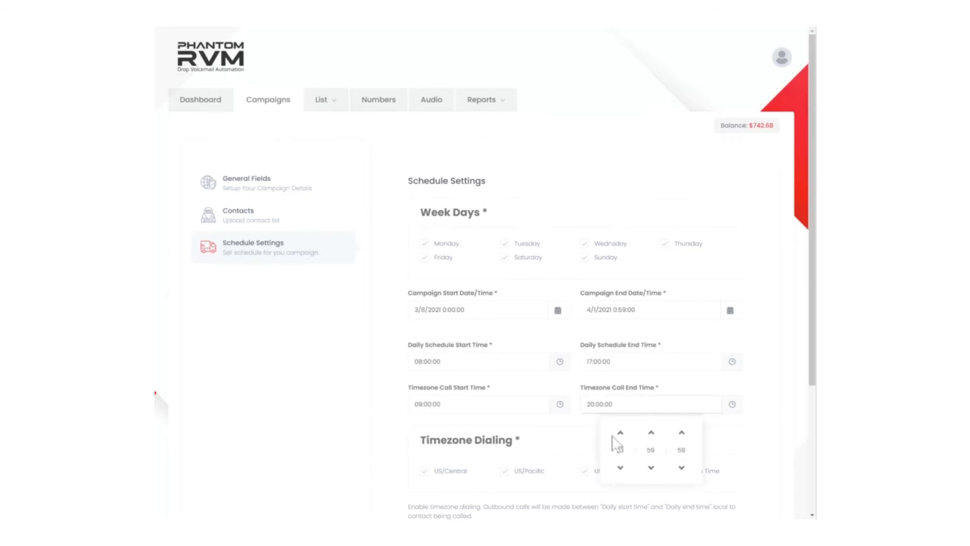
double_click(620, 450)
type("16")
double_click(651, 450)
type("00")
double_click(682, 450)
type("00")
left_click(714, 429)
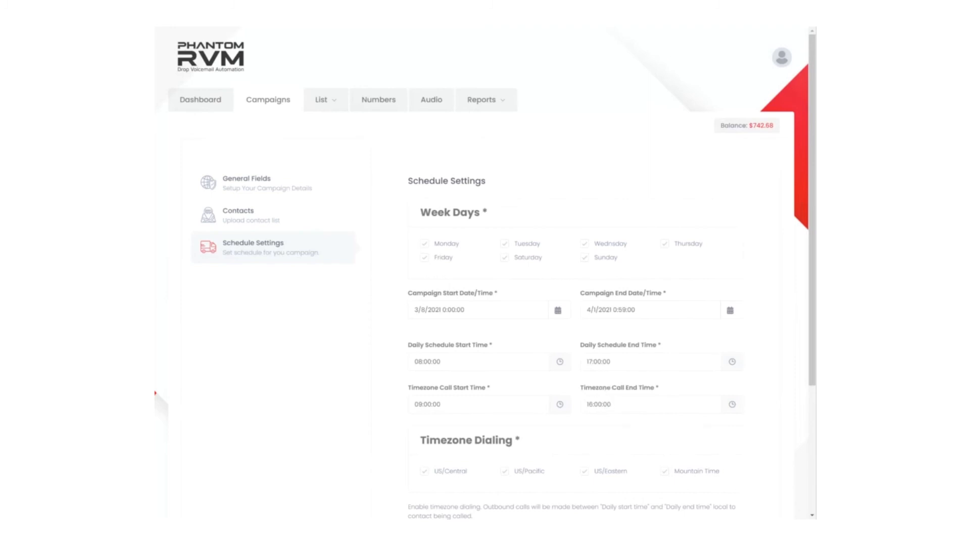
Review the campaign's general fields, then submit the campaign from its schedule settings.
scroll(615, 376, "down", 3)
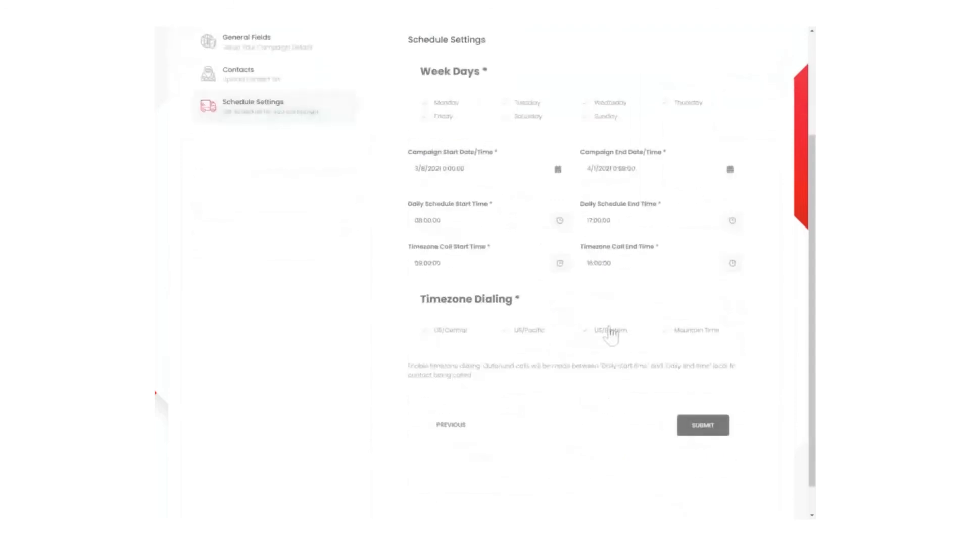
scroll(611, 333, "up", 2)
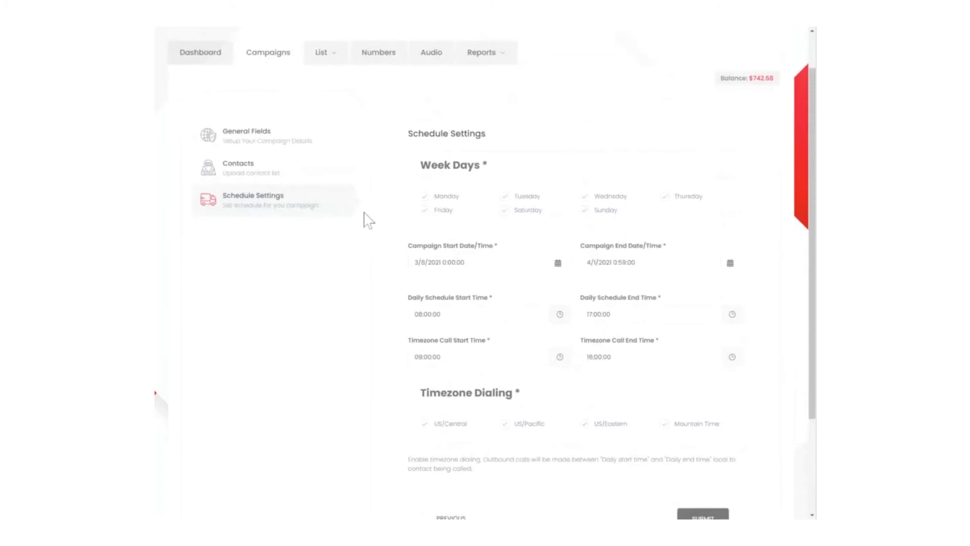
left_click(283, 148)
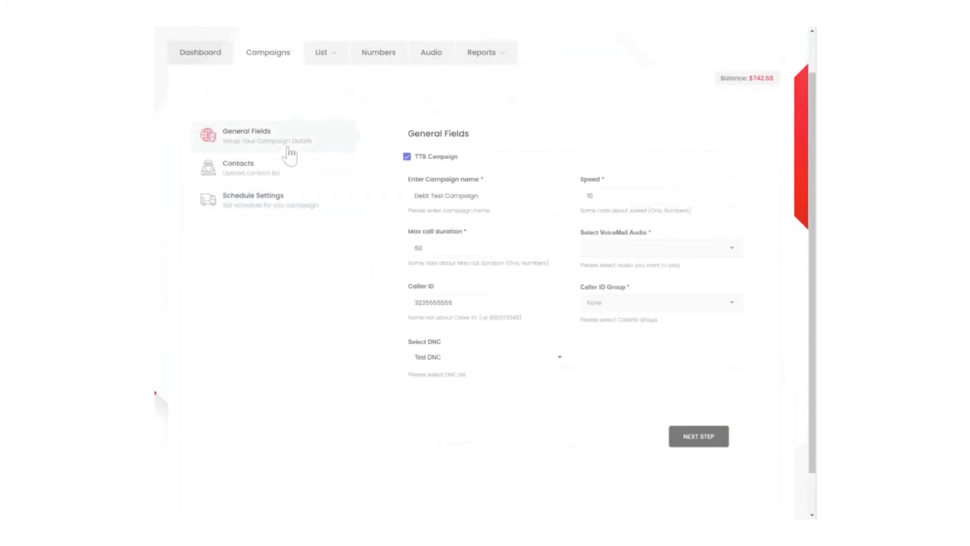
scroll(444, 310, "up", 1)
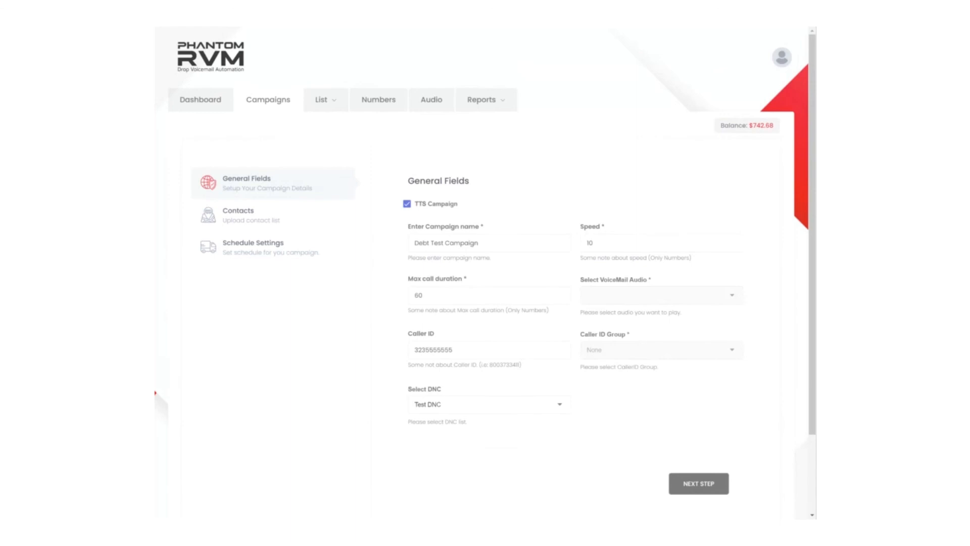
left_click(276, 246)
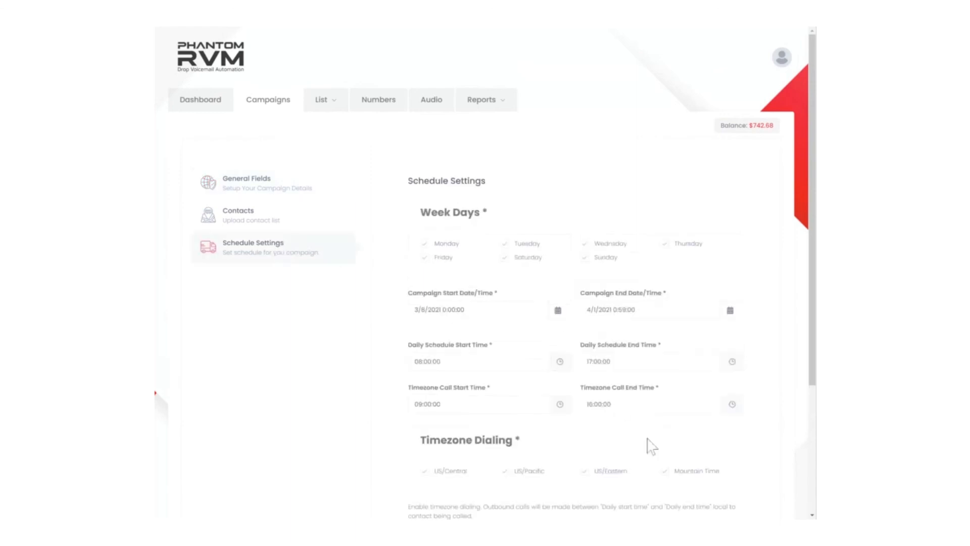
scroll(652, 446, "down", 2)
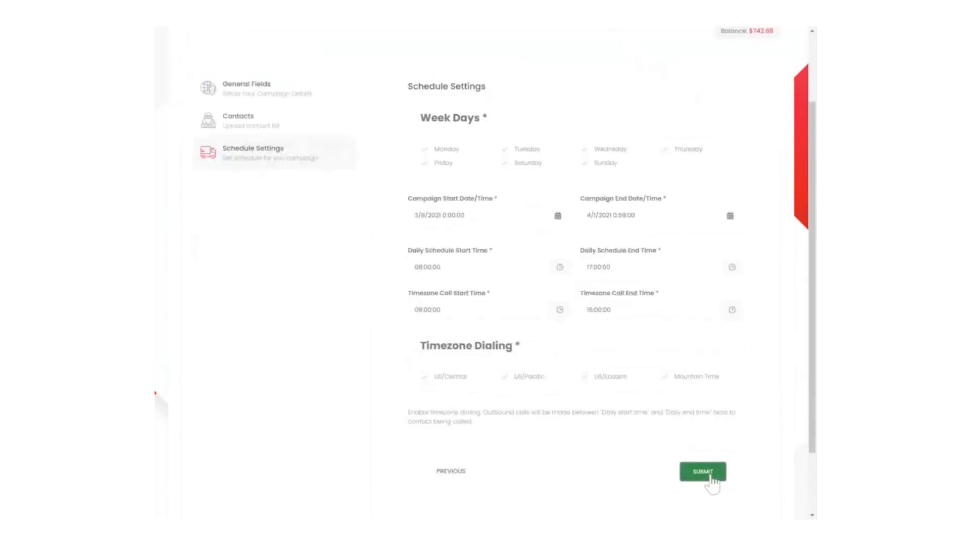
left_click(710, 475)
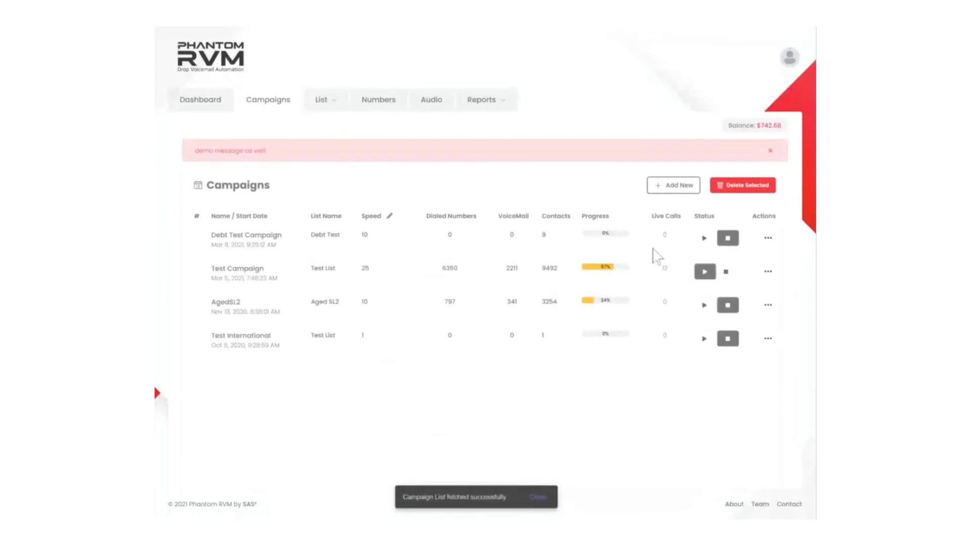
left_click(768, 239)
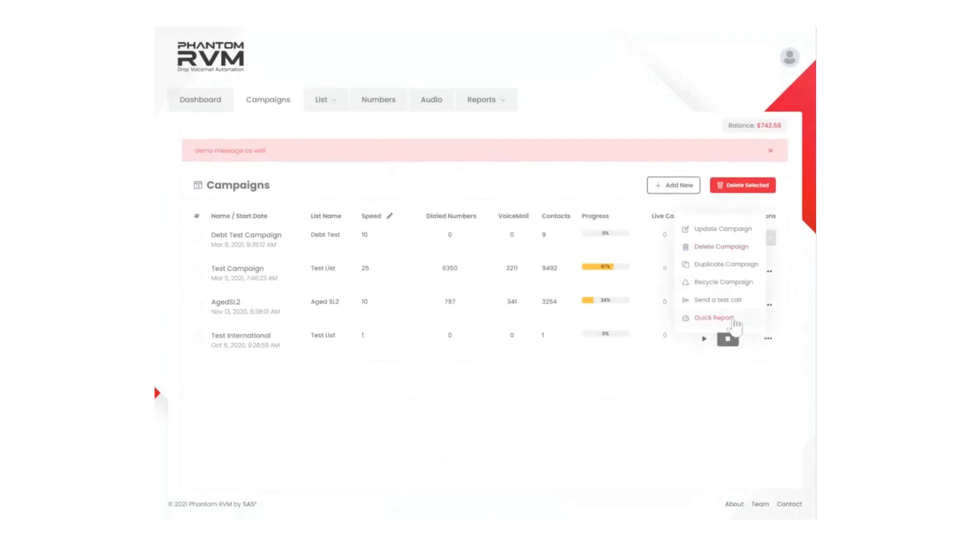
left_click(601, 184)
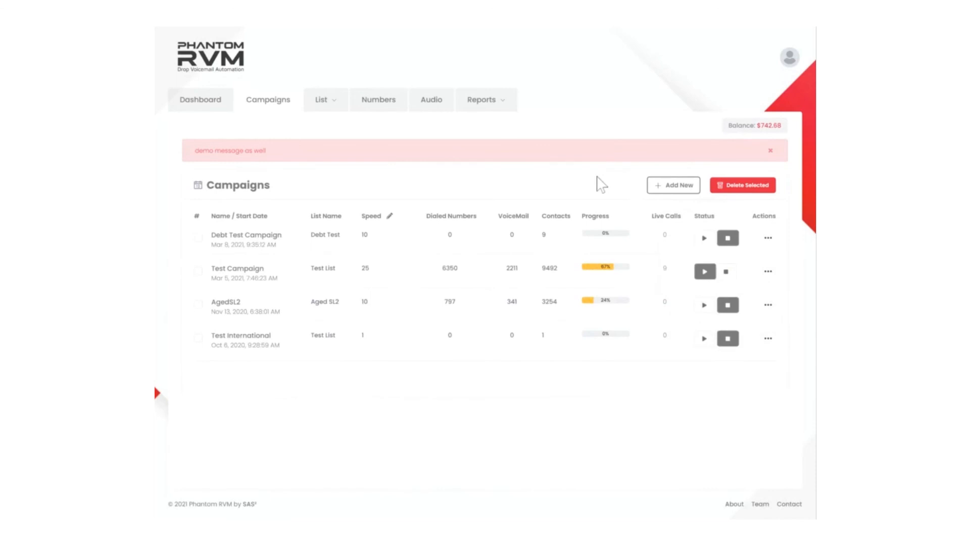